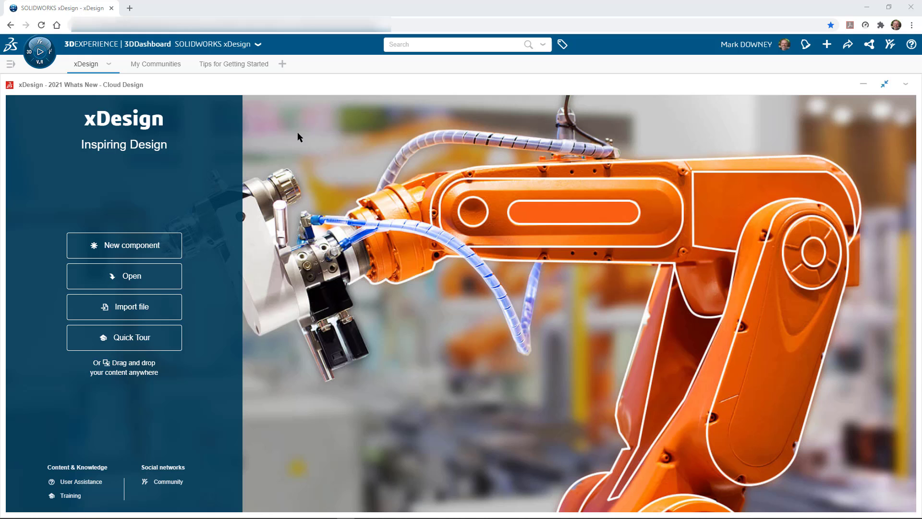
Step: Create a new component named Physical Product 3 in the default 2021 Whats New - Cloud Design location
click(128, 247)
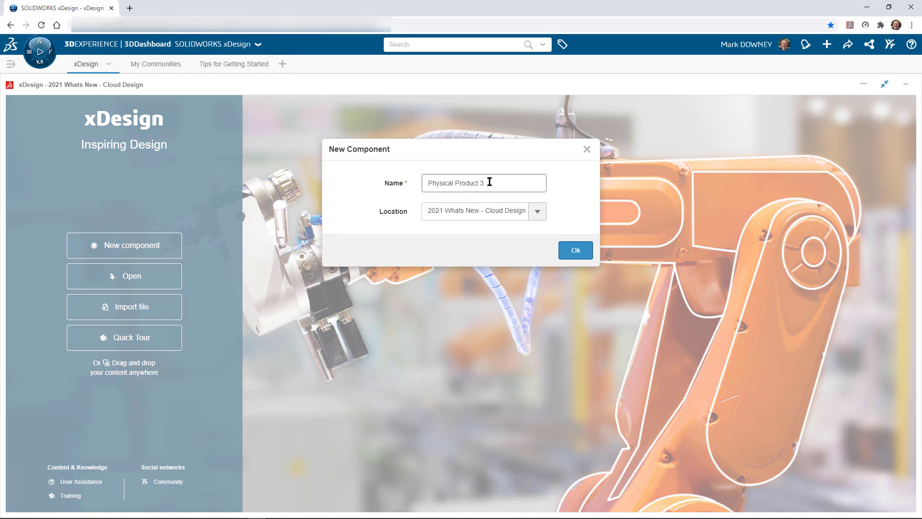
drag(490, 182, 405, 185)
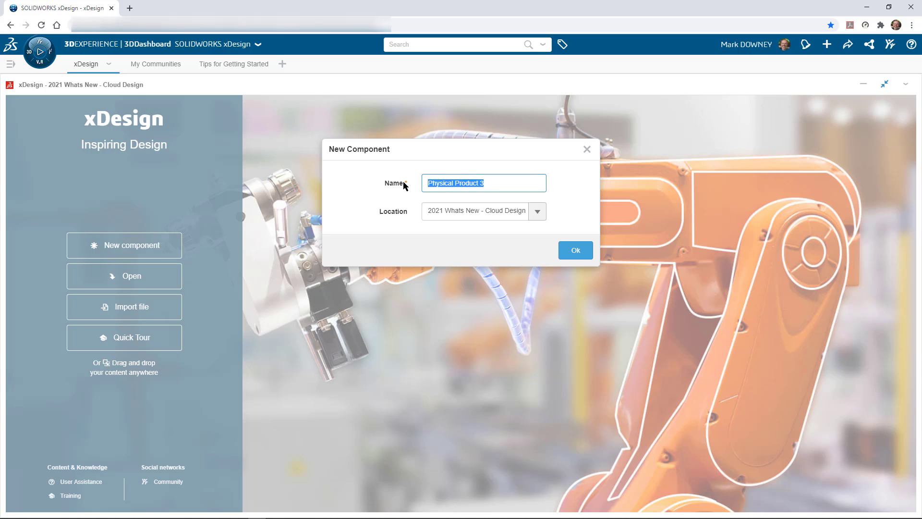
click(570, 253)
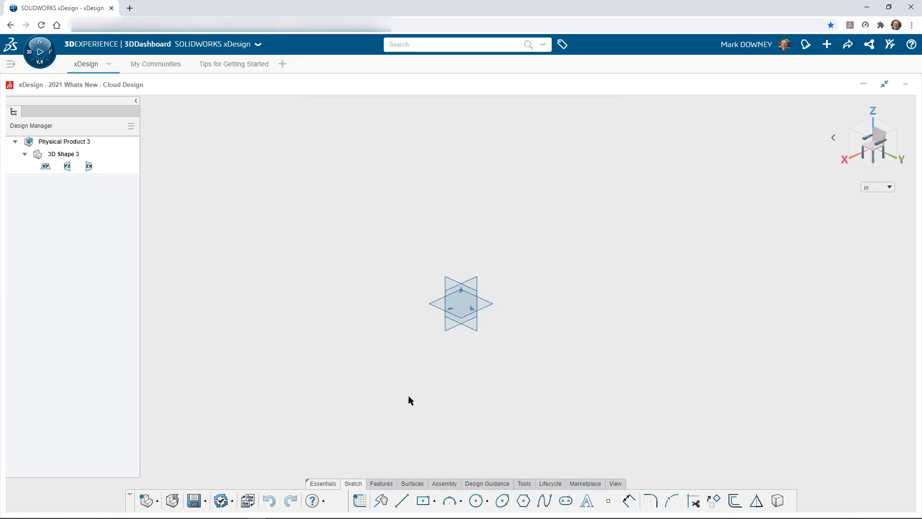
Step: Start a sketch on the YZ plane and draw a center rectangle anchored at the origin
click(454, 285)
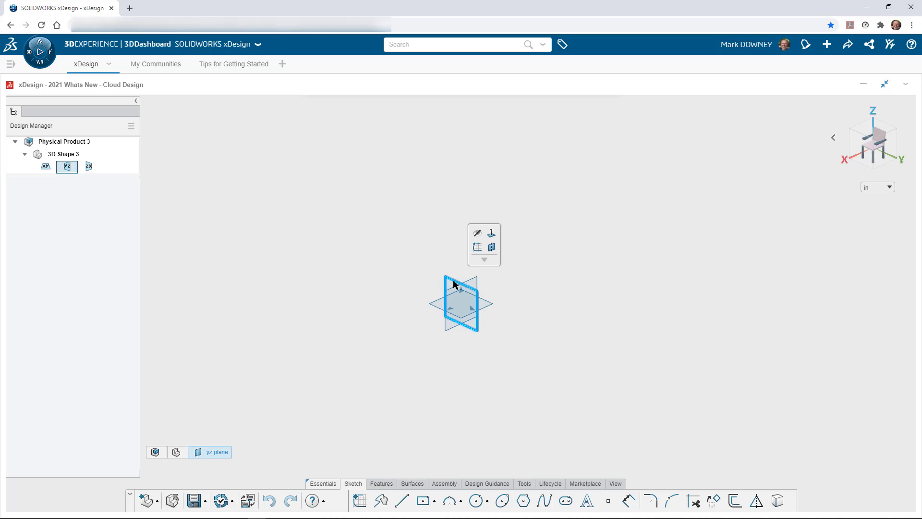
click(476, 248)
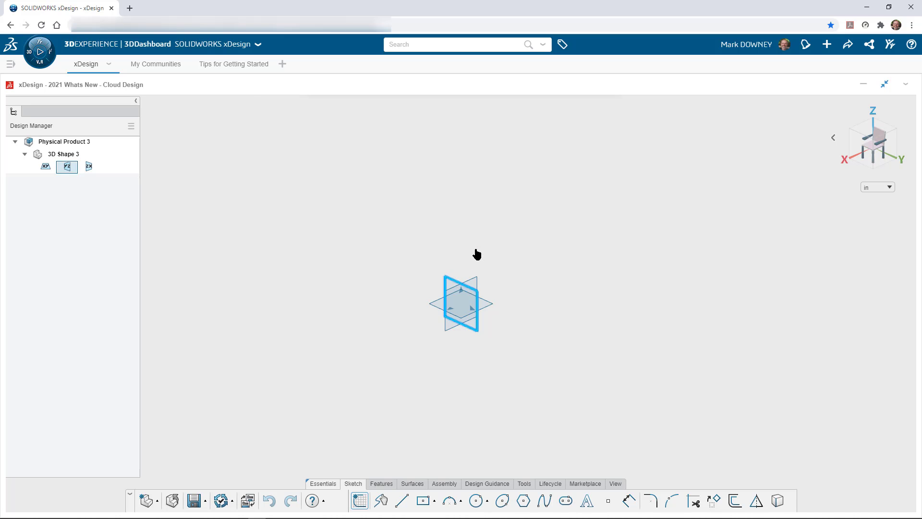
click(424, 502)
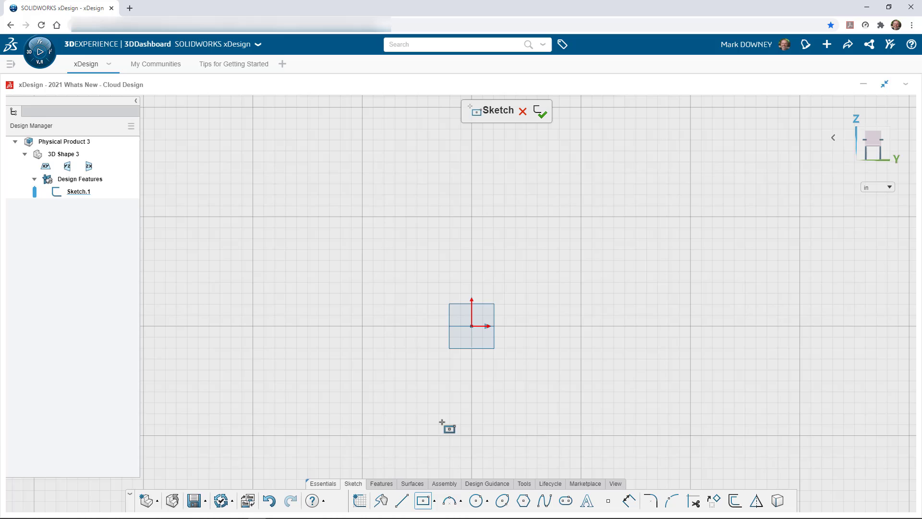
click(471, 326)
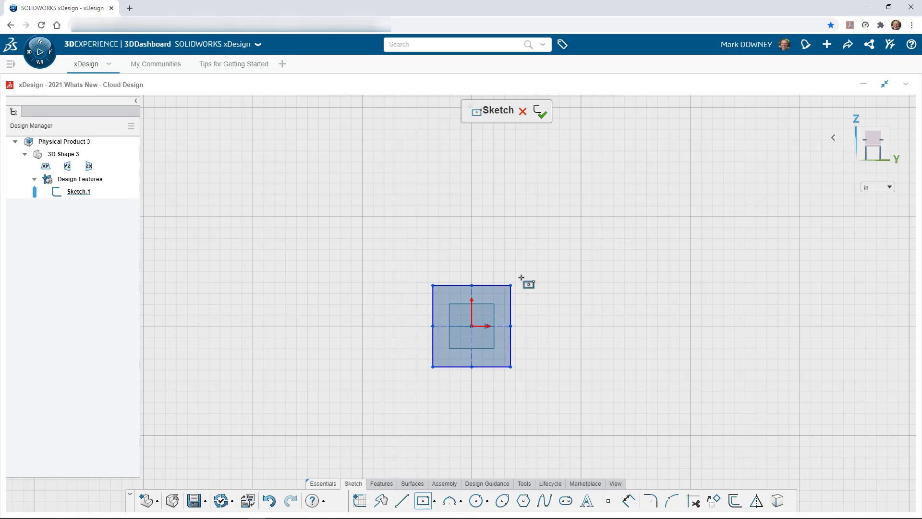
click(621, 216)
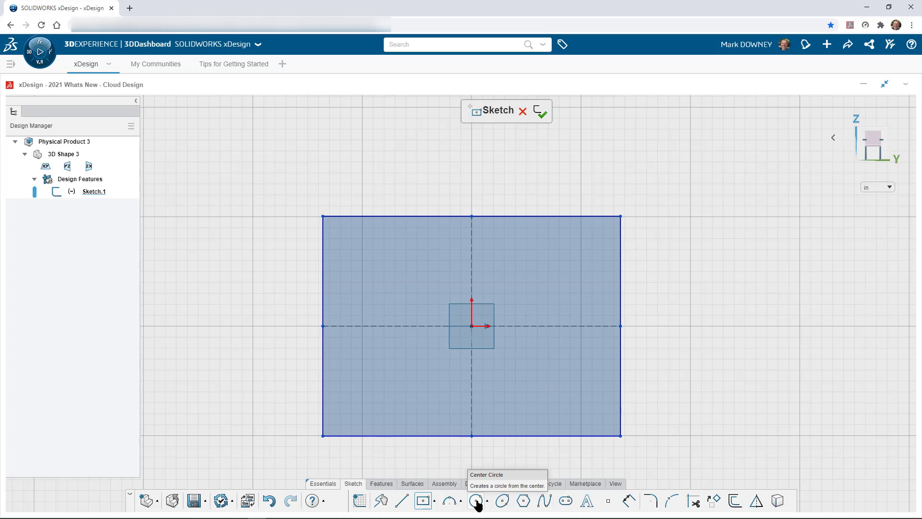
Step: Draw a center circle near the top-left corner and accept suggested copies at the other three corners
click(476, 501)
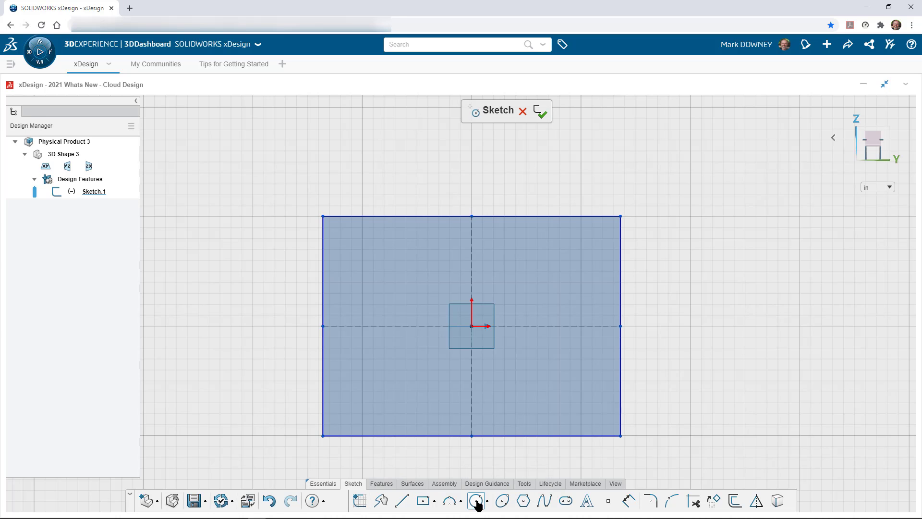
click(364, 257)
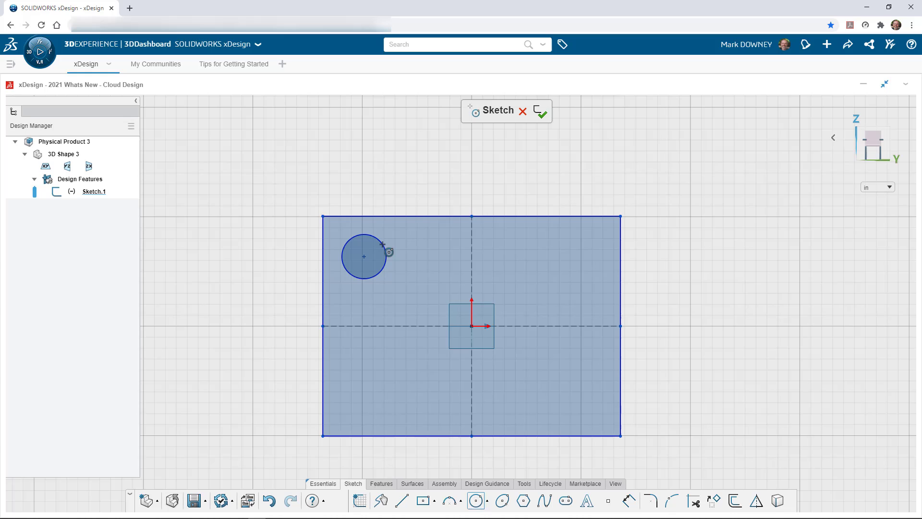
click(383, 244)
click(390, 221)
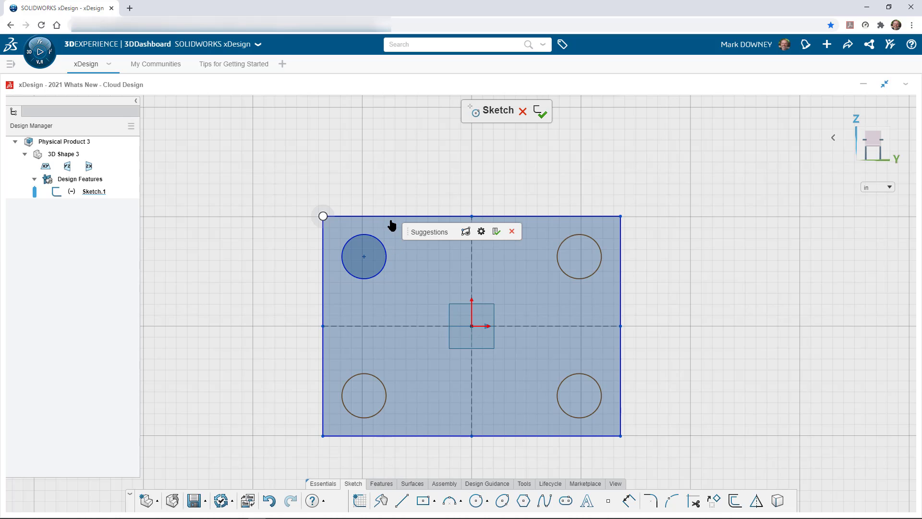
click(496, 232)
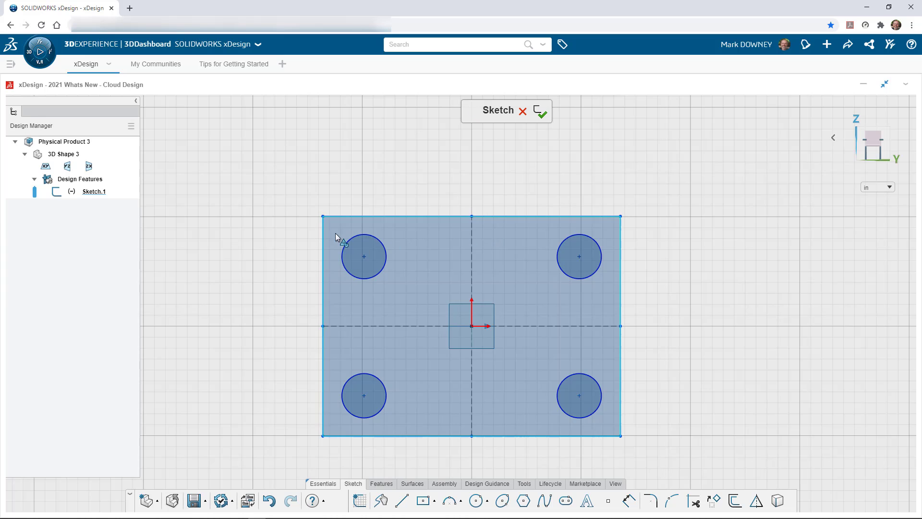
Step: Make the top, left and right circle pairs equal, then select the bottom pair
drag(305, 228, 651, 300)
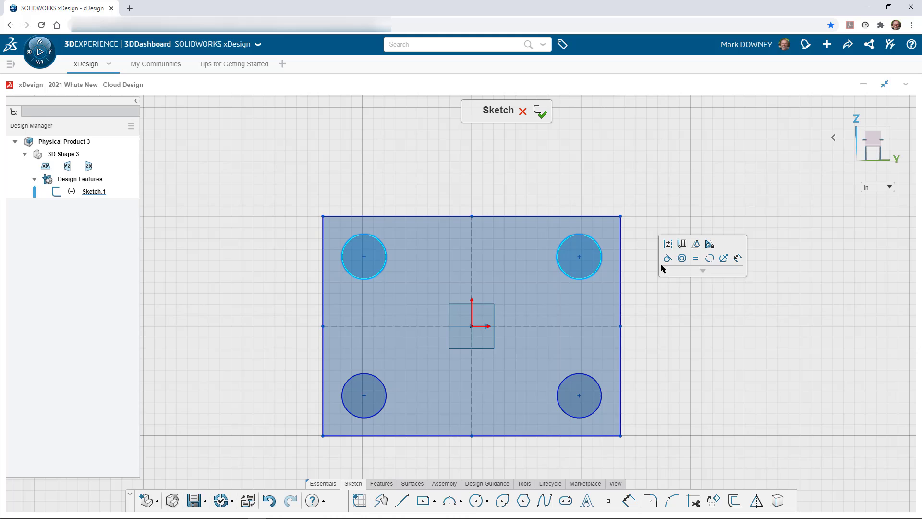
click(695, 260)
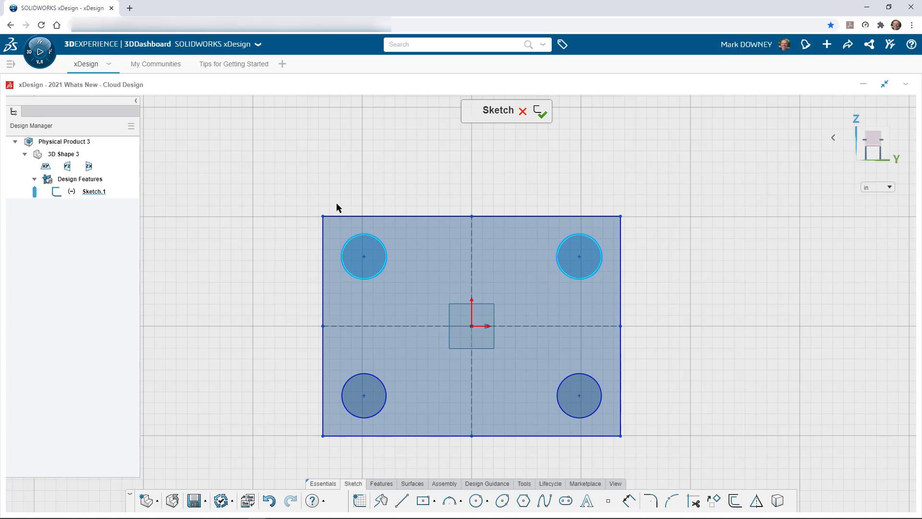
drag(337, 205, 403, 445)
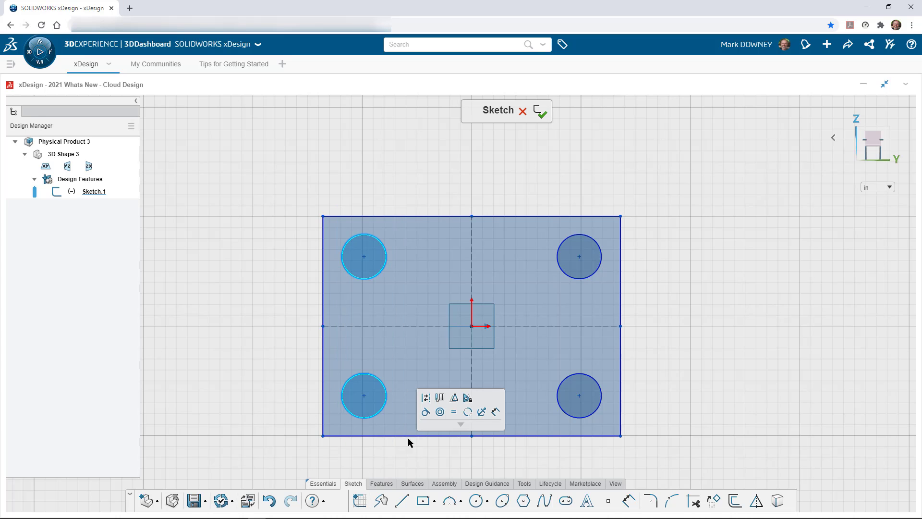
click(457, 412)
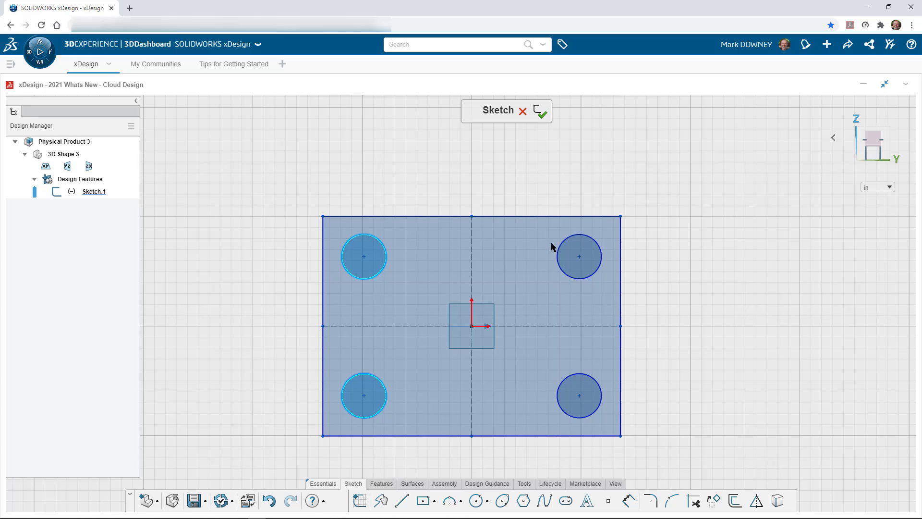
drag(540, 207, 613, 457)
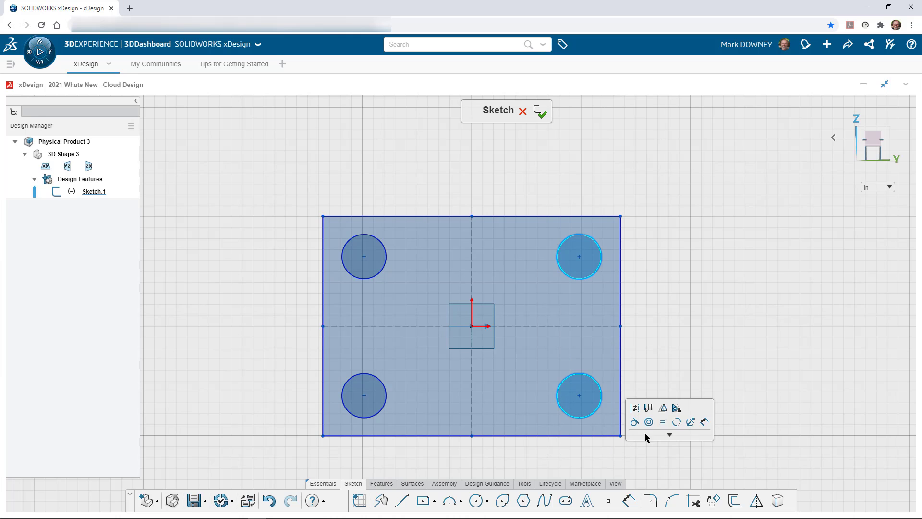
click(663, 422)
drag(298, 355, 646, 425)
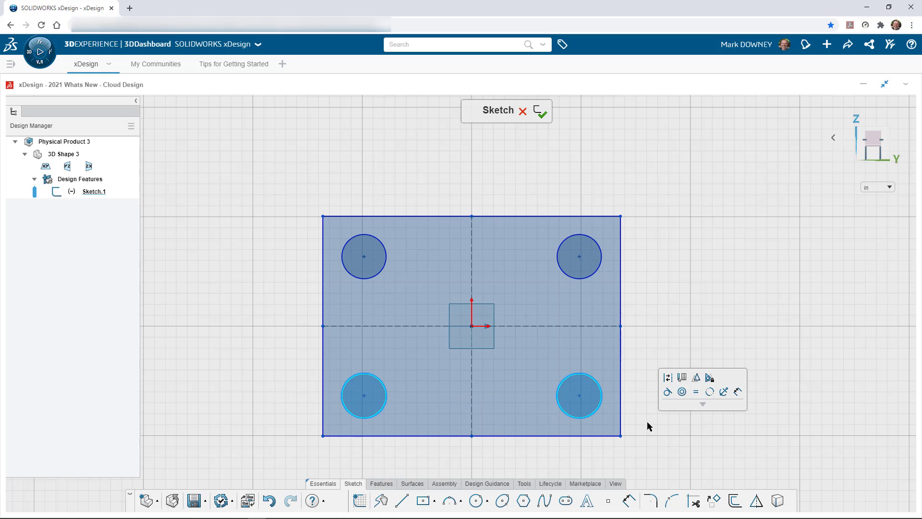
Step: Make the bottom circles equal and set the rectangle's height dimension to 8
click(695, 392)
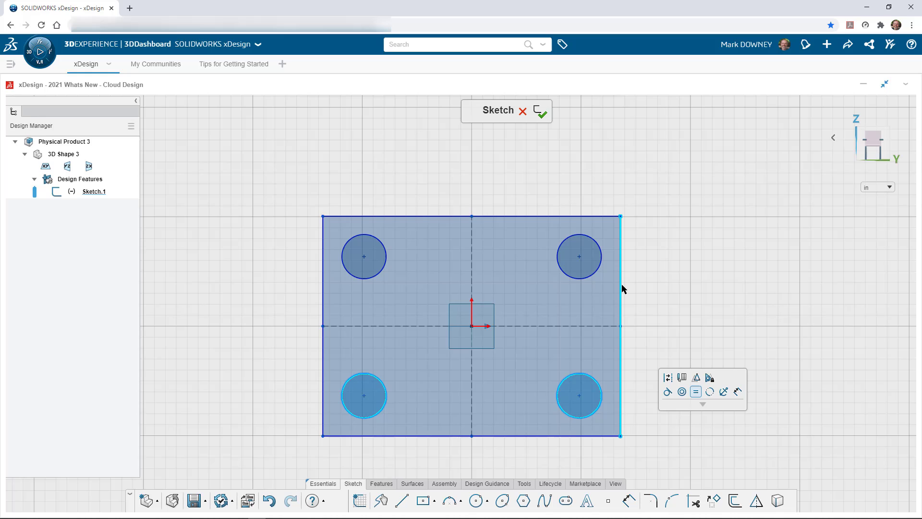
click(622, 285)
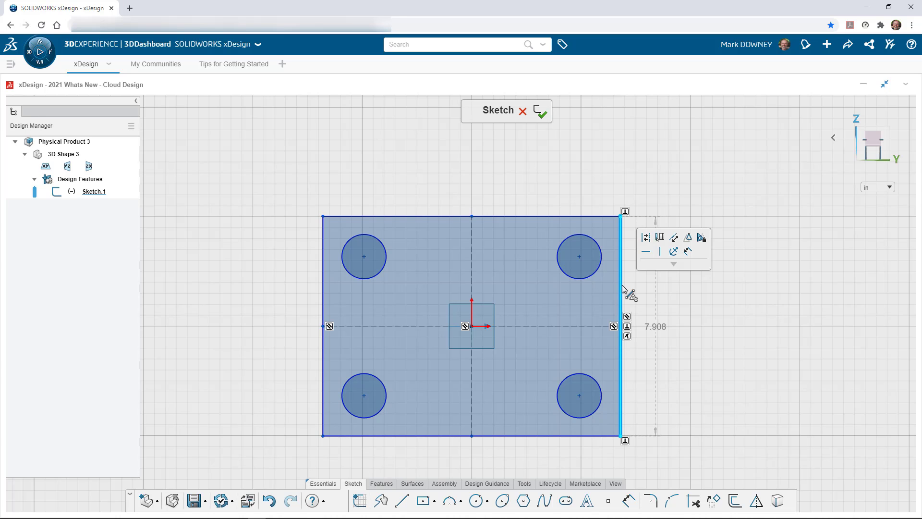
double_click(656, 325)
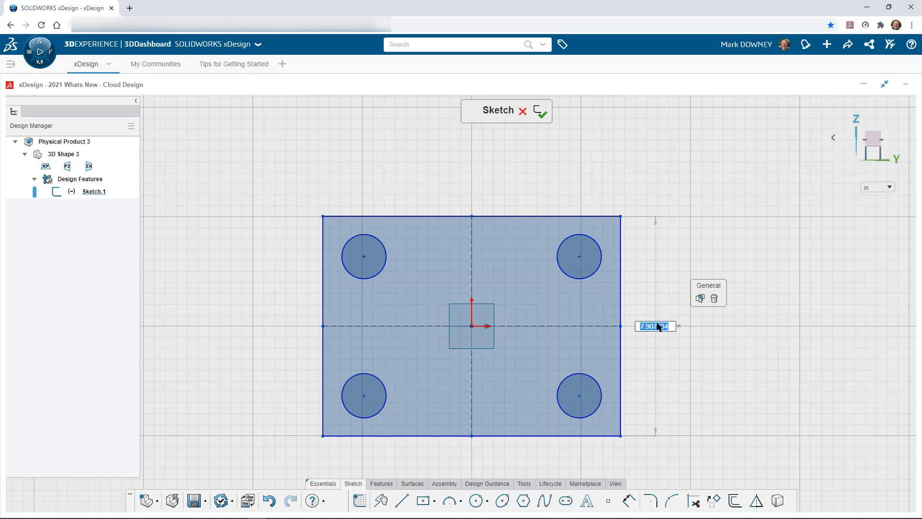
text(8)
key(Return)
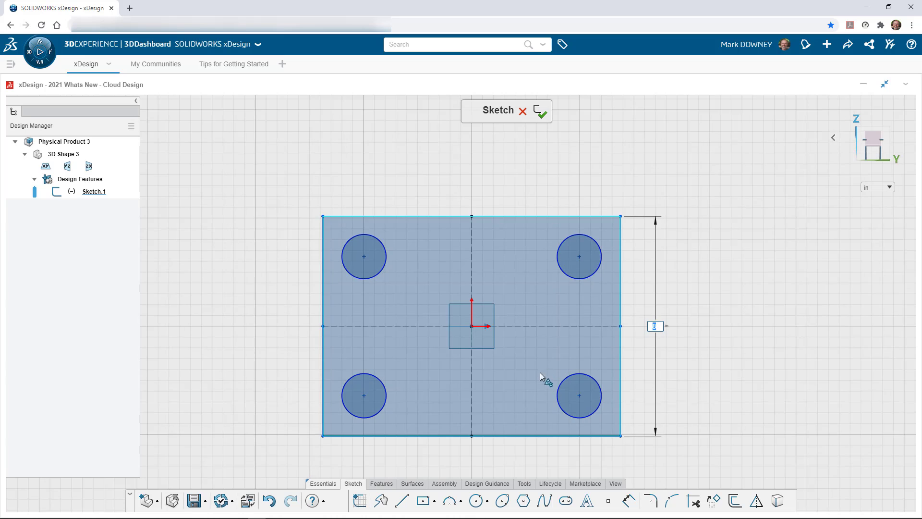
Step: Set the rectangle's width dimension to 10
click(501, 437)
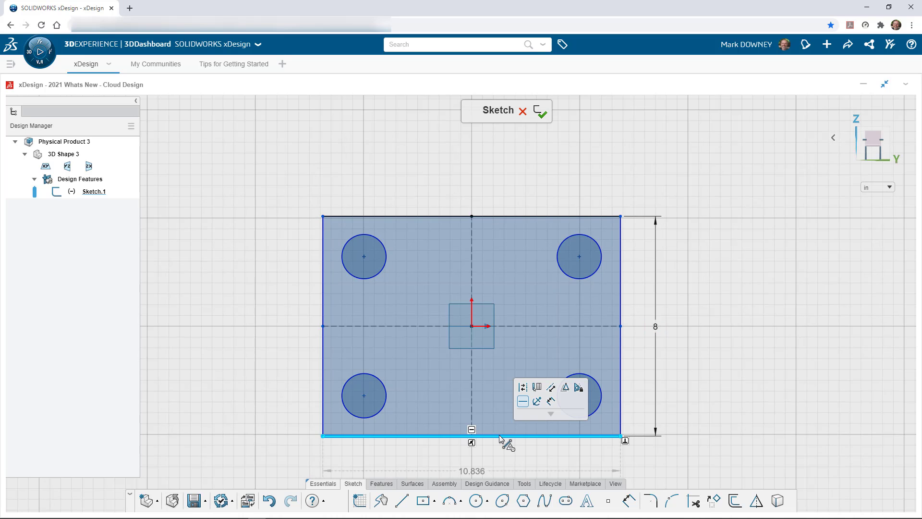
double_click(483, 471)
text(10)
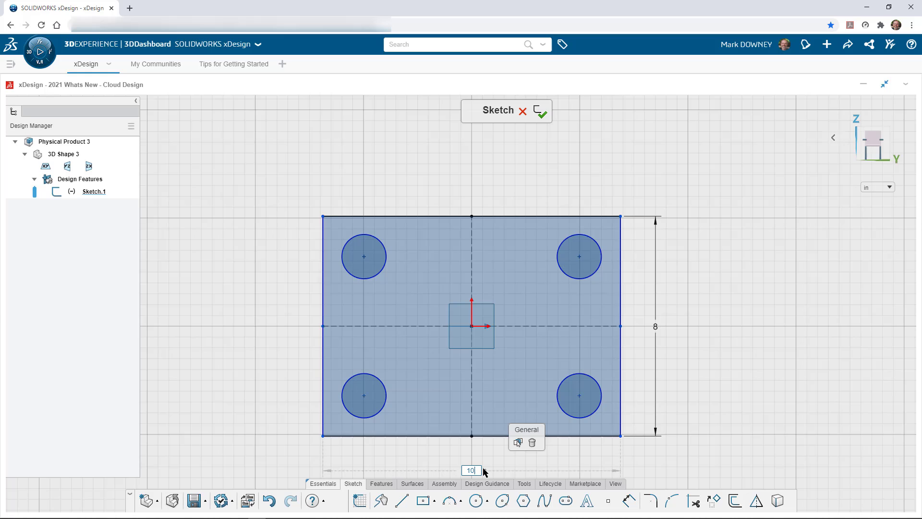
key(Return)
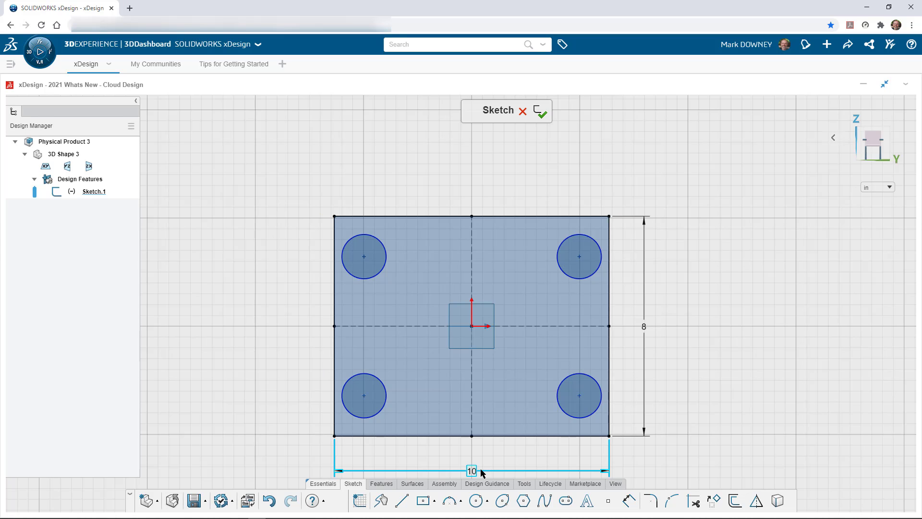
Step: Dimension the top-left circle's diameter to 1.5
click(629, 501)
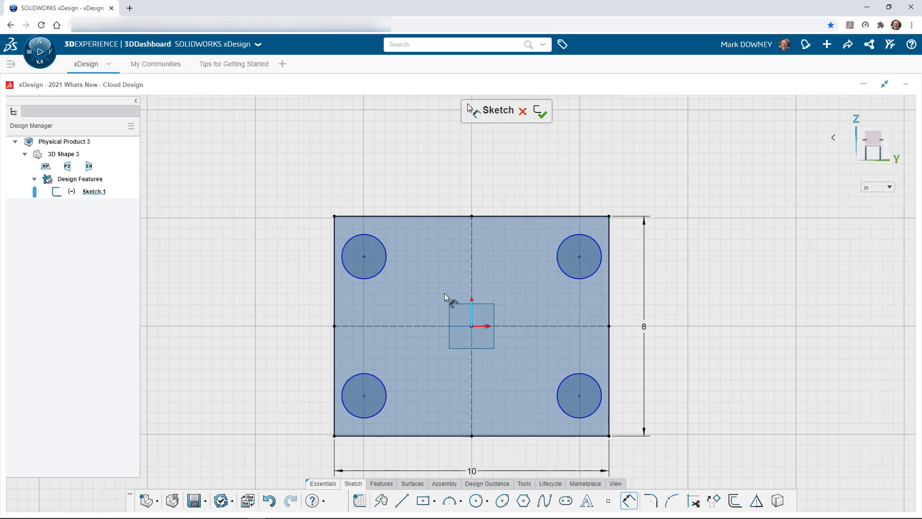
click(383, 248)
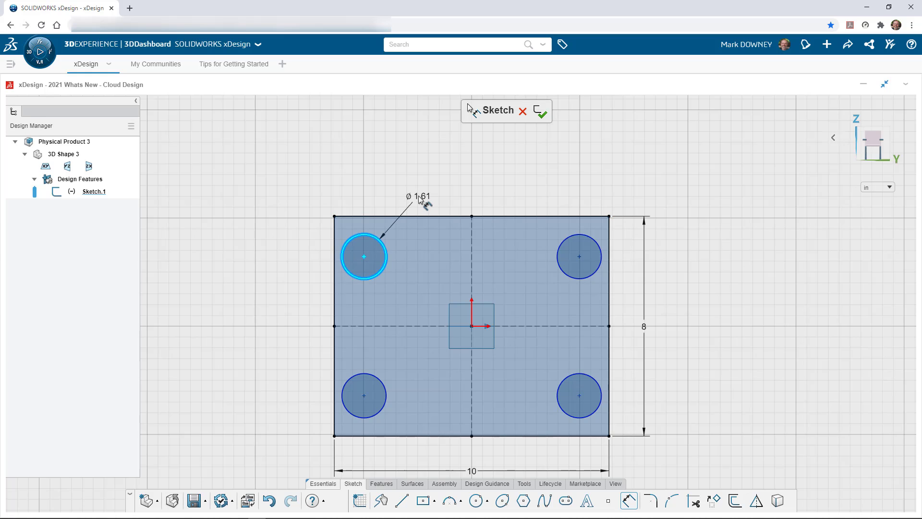
click(418, 197)
text(1.5)
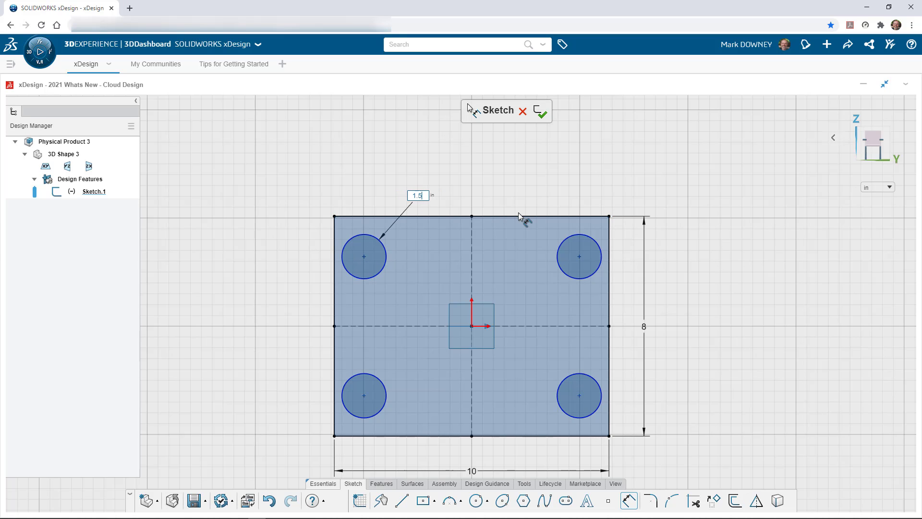
key(Return)
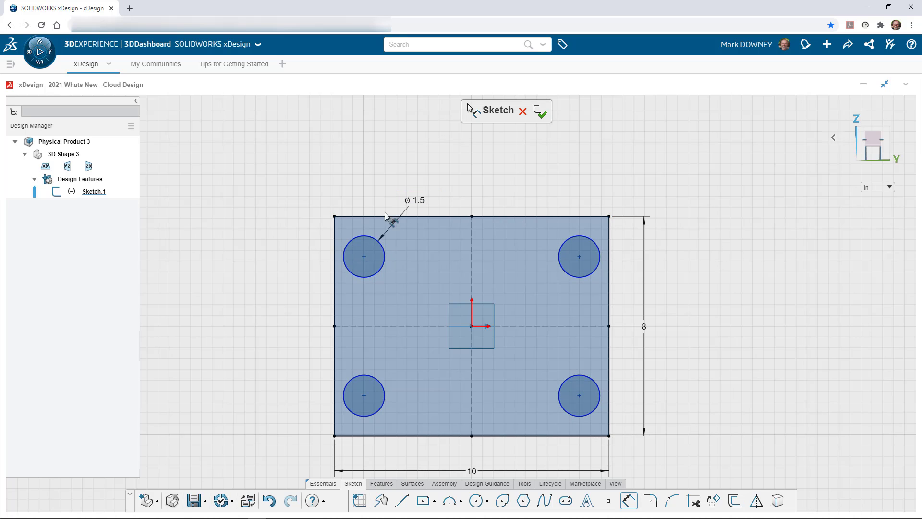
Step: Position the top-left circle's centre 1.5 from the rectangle's left and top edges
click(335, 241)
click(358, 239)
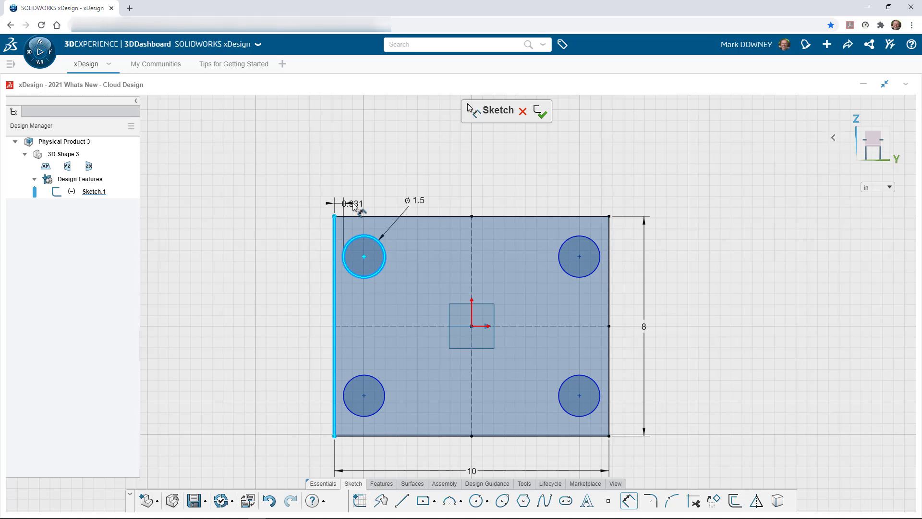
click(367, 201)
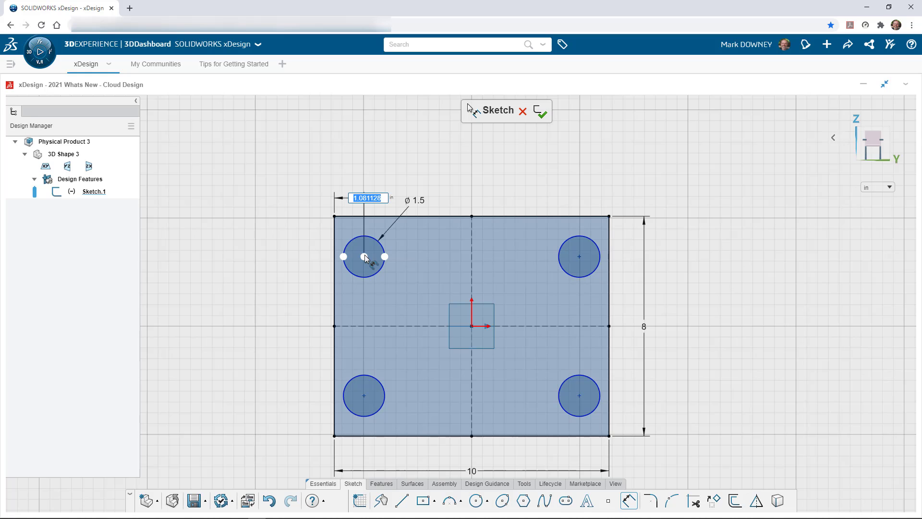
text(1.5)
key(Return)
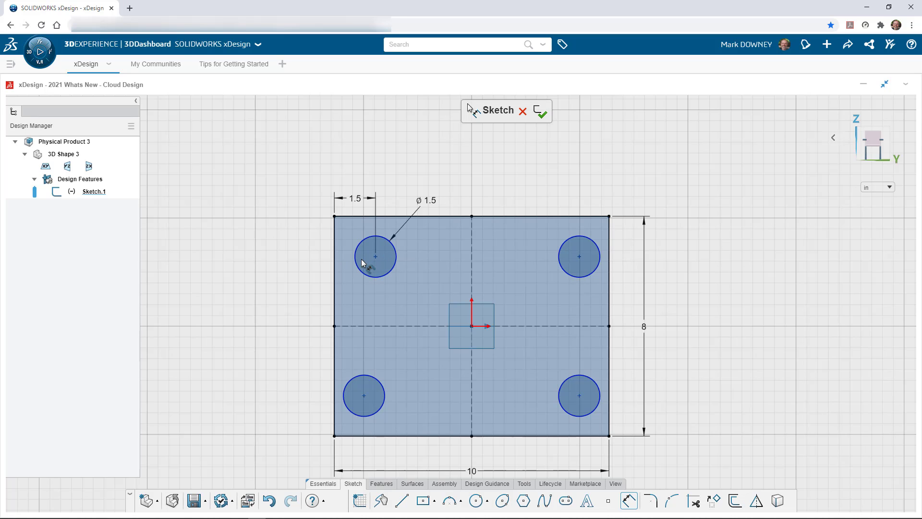
click(364, 217)
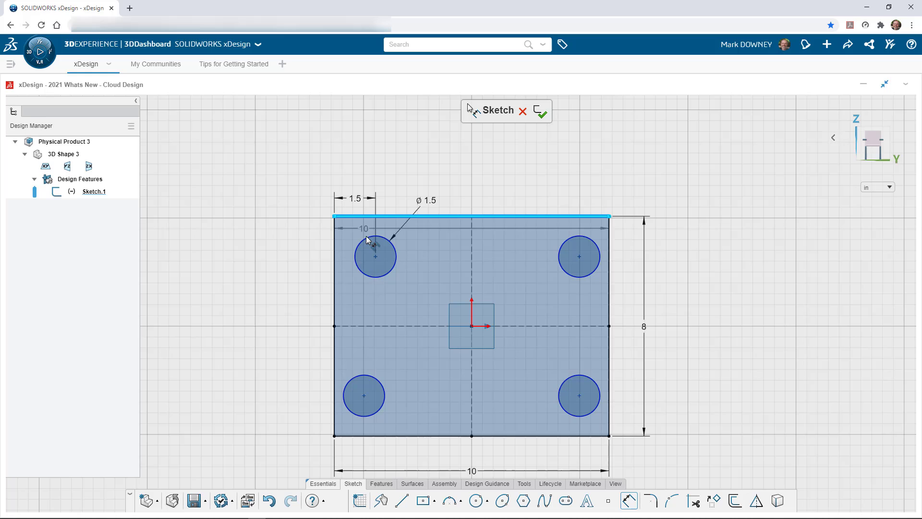
click(368, 240)
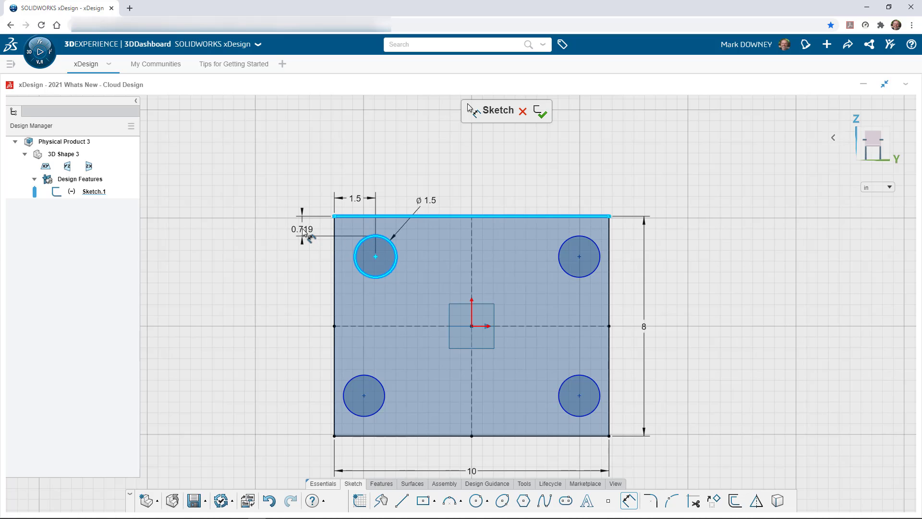
click(303, 232)
click(376, 257)
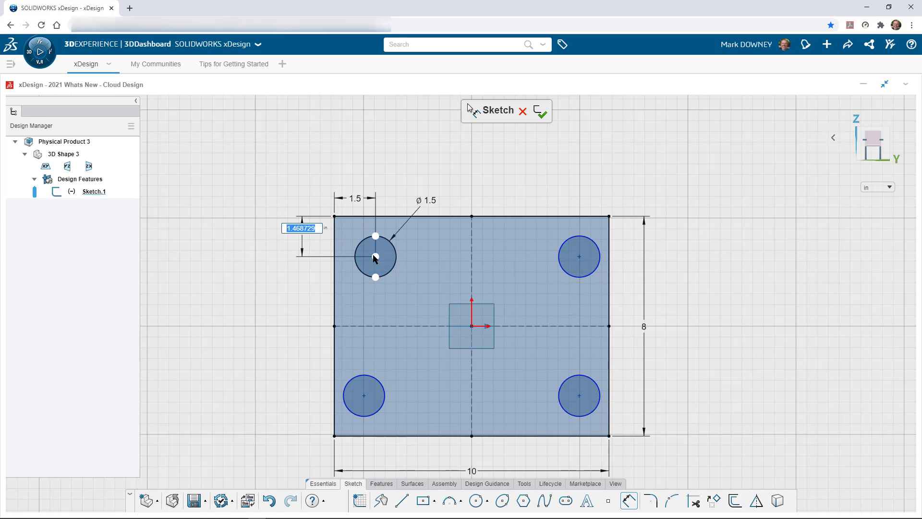
text(1.5)
key(Return)
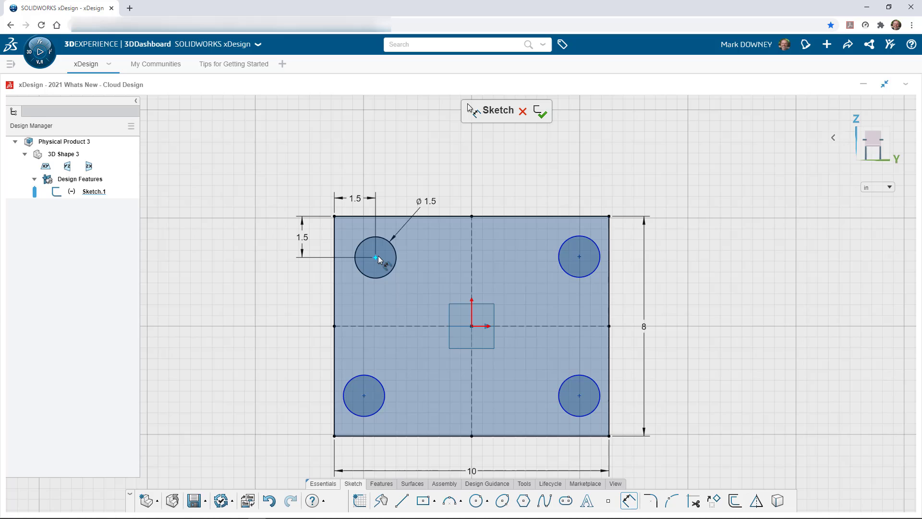
Step: Make the top two circles symmetric about the vertical centerline
click(395, 253)
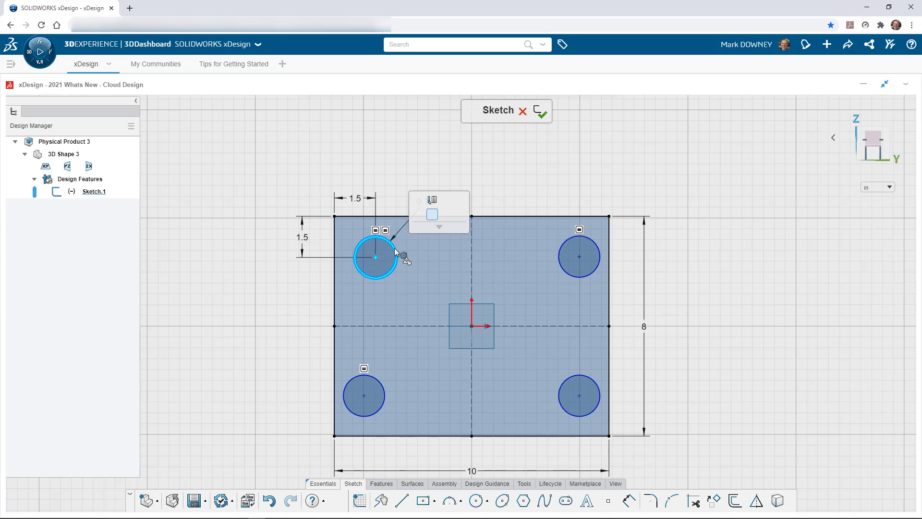
click(473, 251)
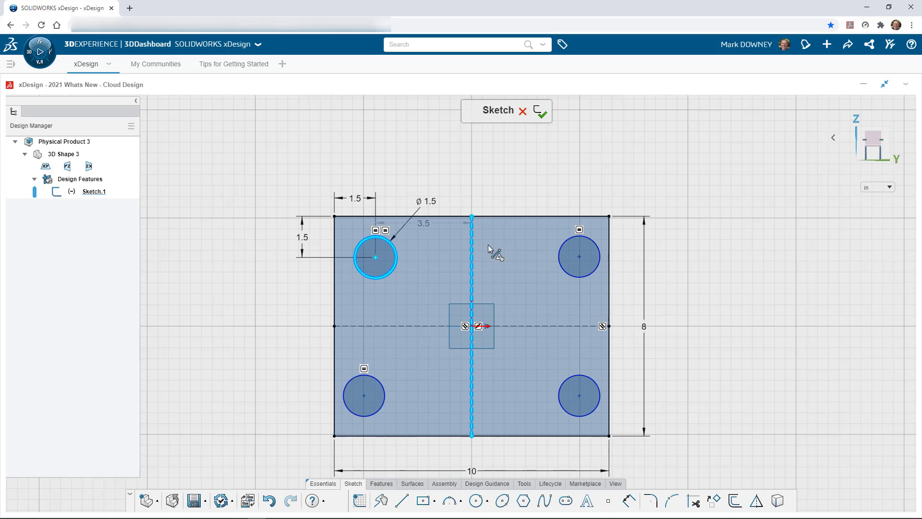
click(579, 250)
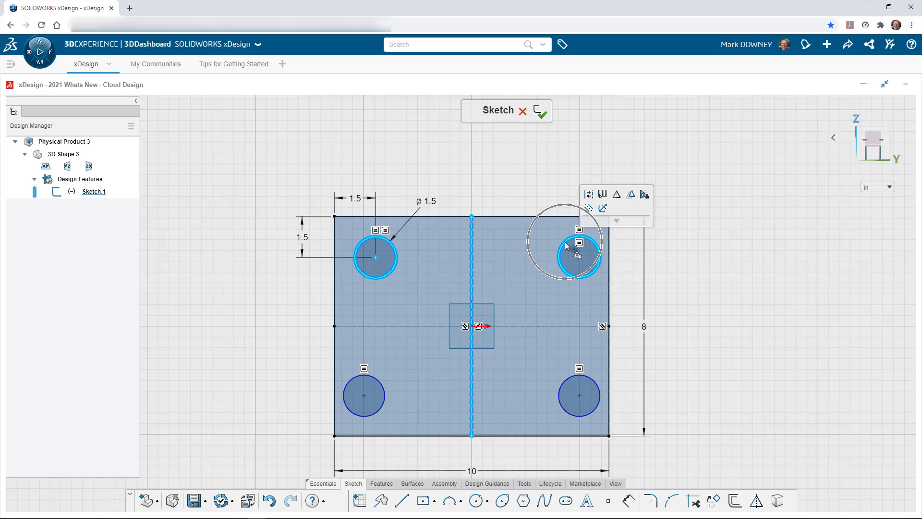
click(589, 209)
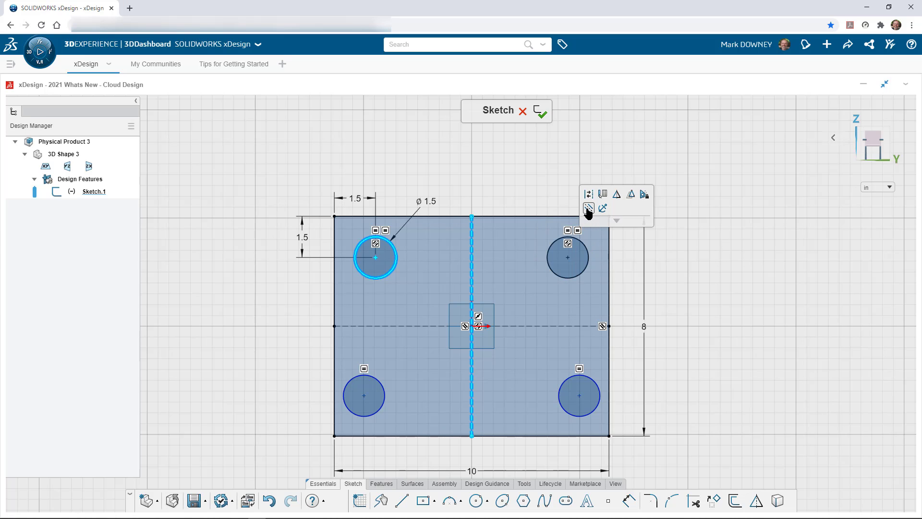
Step: Make the lower-left and lower-right circles symmetric with the top ones about the horizontal centerline
click(390, 326)
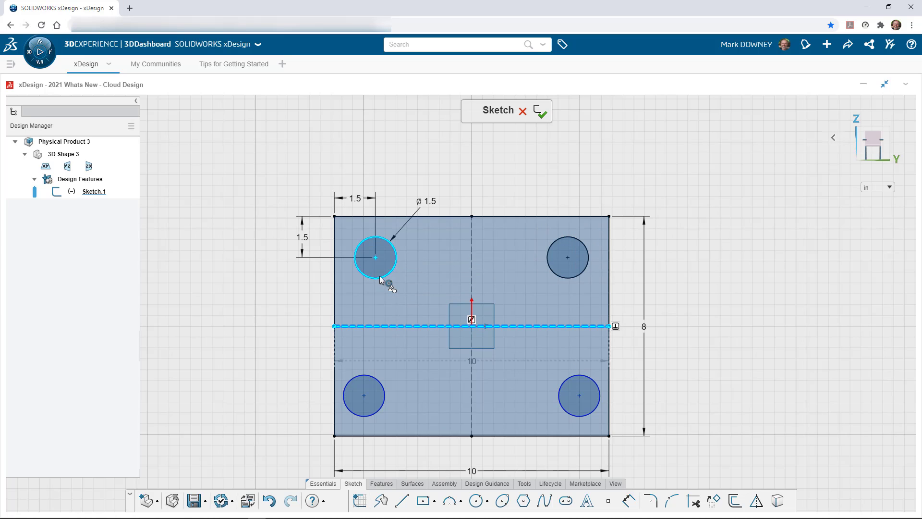
click(375, 381)
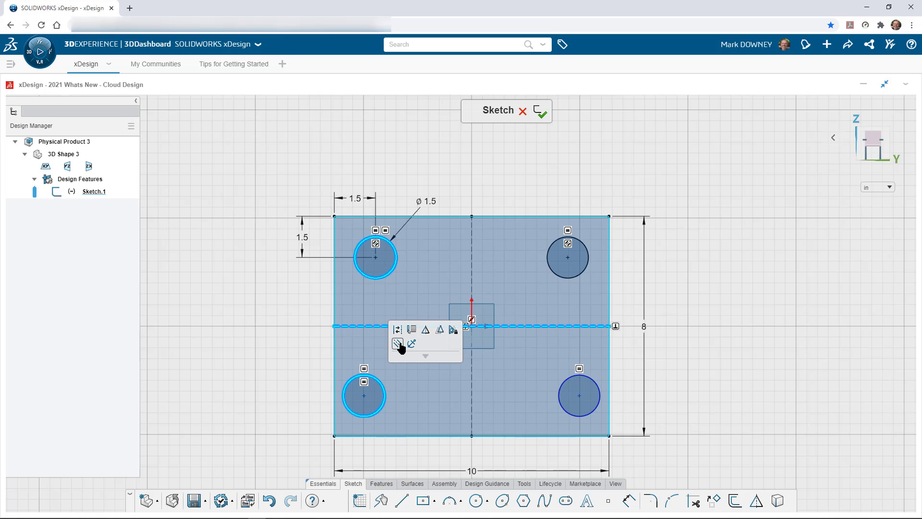
click(398, 344)
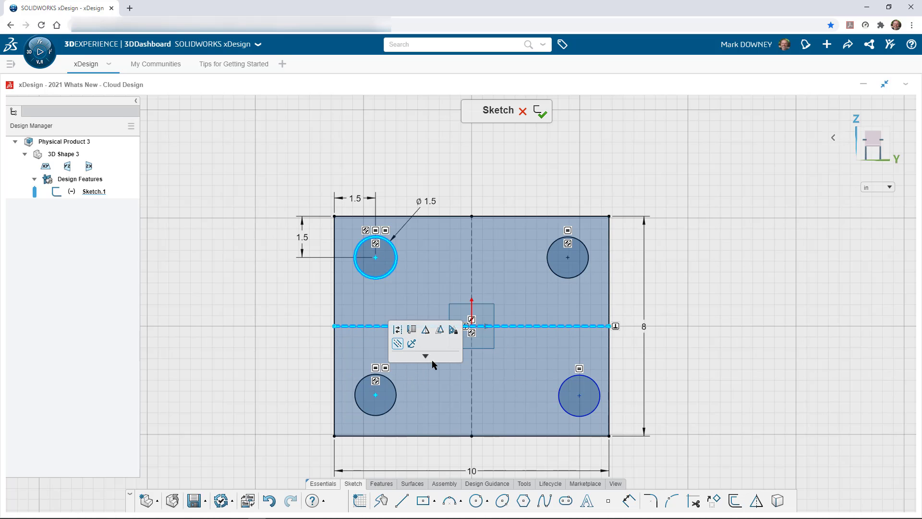
click(566, 279)
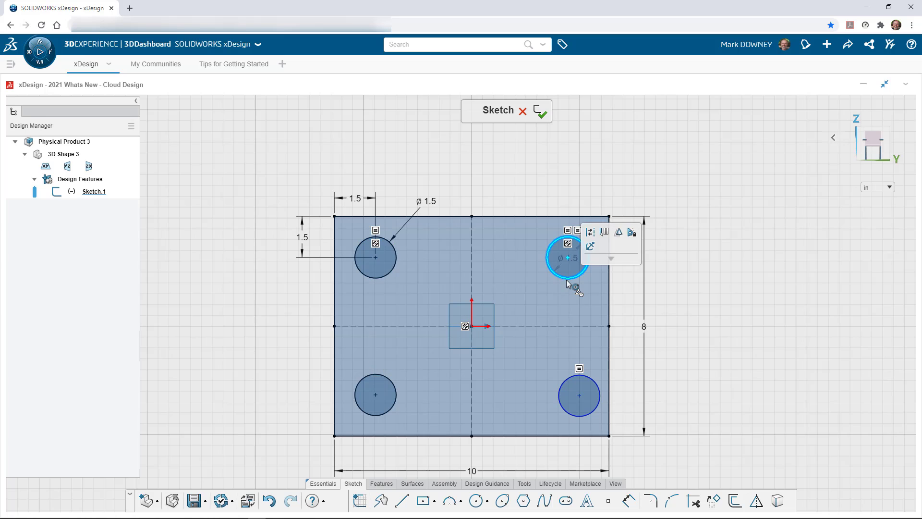
click(572, 326)
click(568, 379)
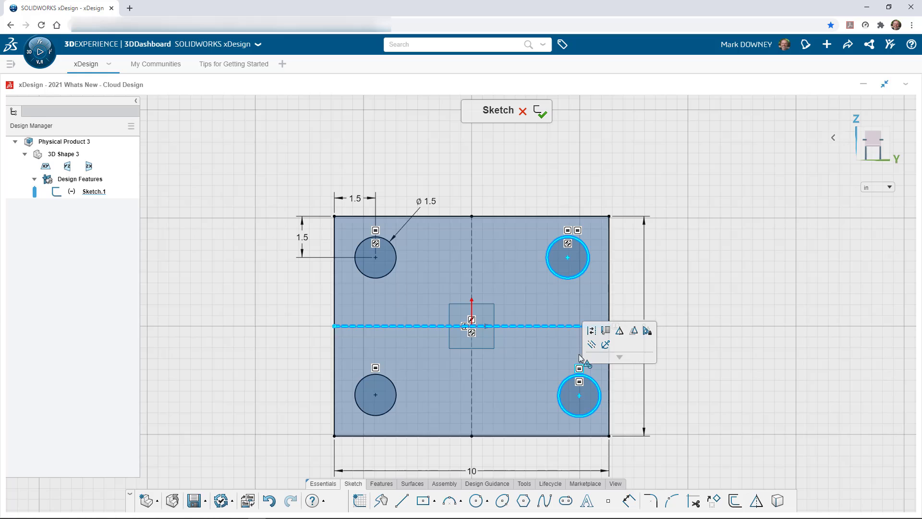
click(591, 345)
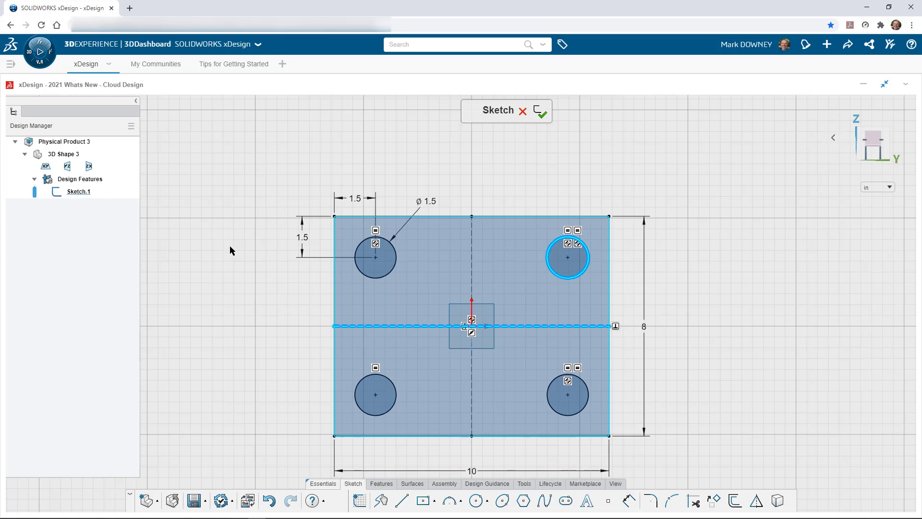
key(Escape)
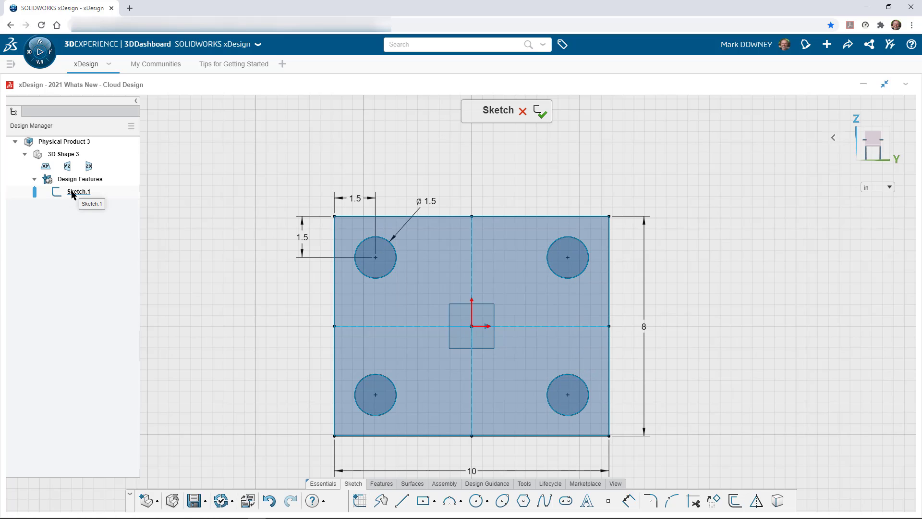
Step: Extrude the sketch blind to about 3.4 in, forming a block with four through holes
click(382, 484)
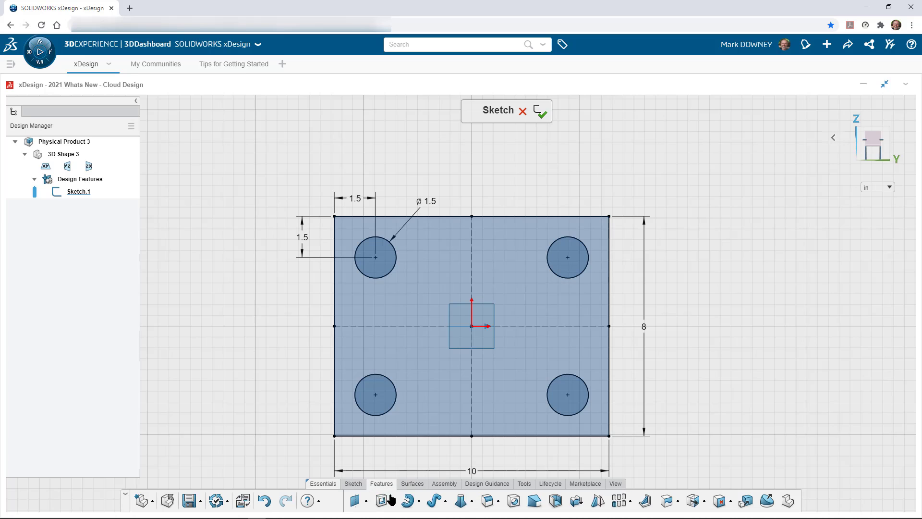
click(392, 502)
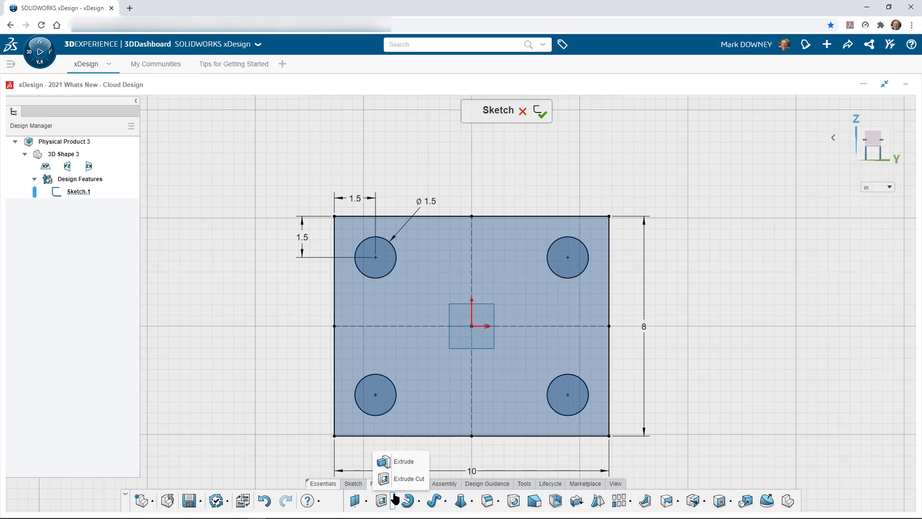
click(402, 462)
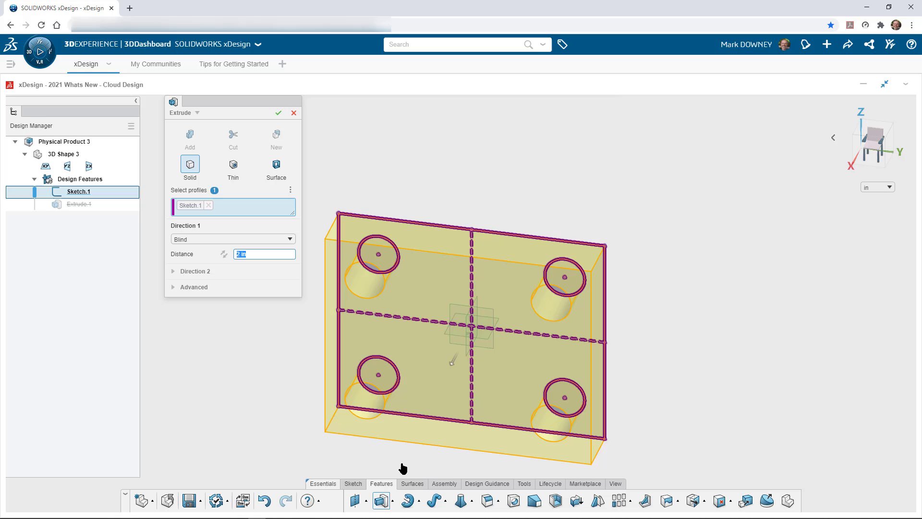
click(207, 239)
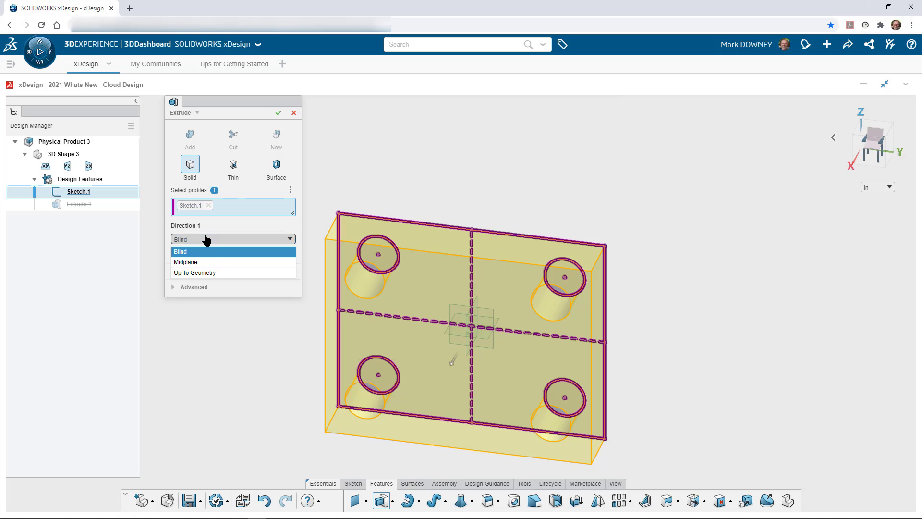
click(206, 240)
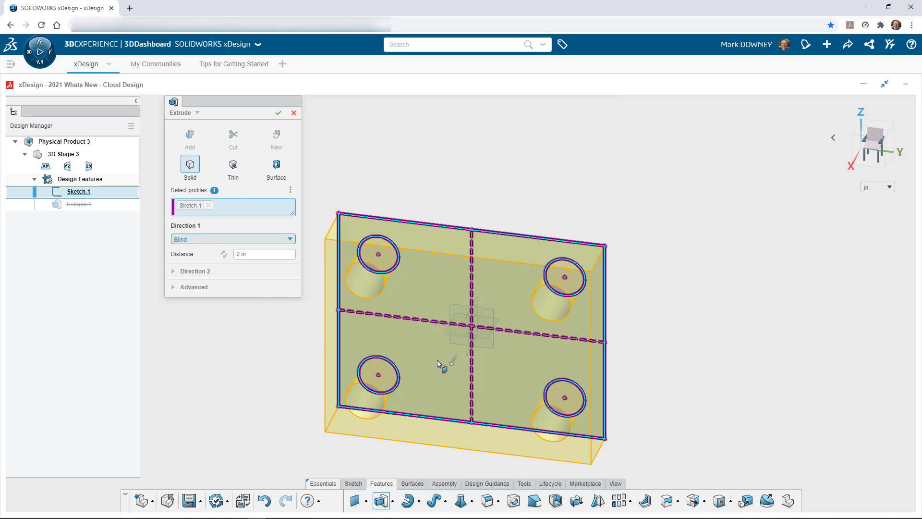
mouse_move(452, 368)
mouse_down()
mouse_move(438, 378)
mouse_move(432, 346)
mouse_up()
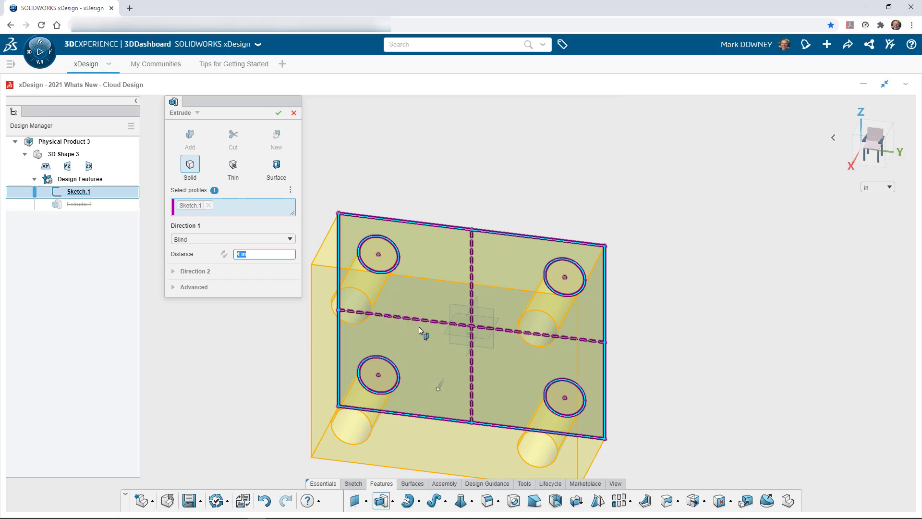
click(278, 113)
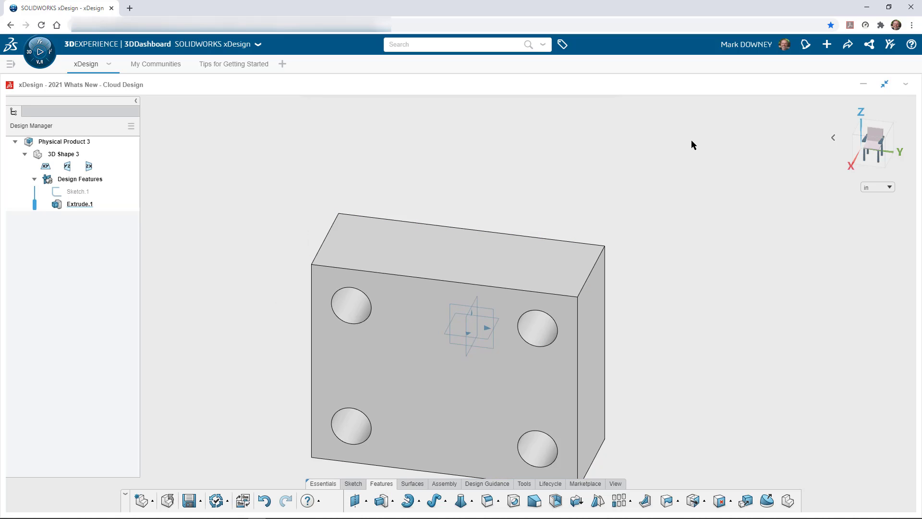
Step: Show the block in isometric view, zoomed to fit, and select Extrude.1
click(835, 139)
click(794, 138)
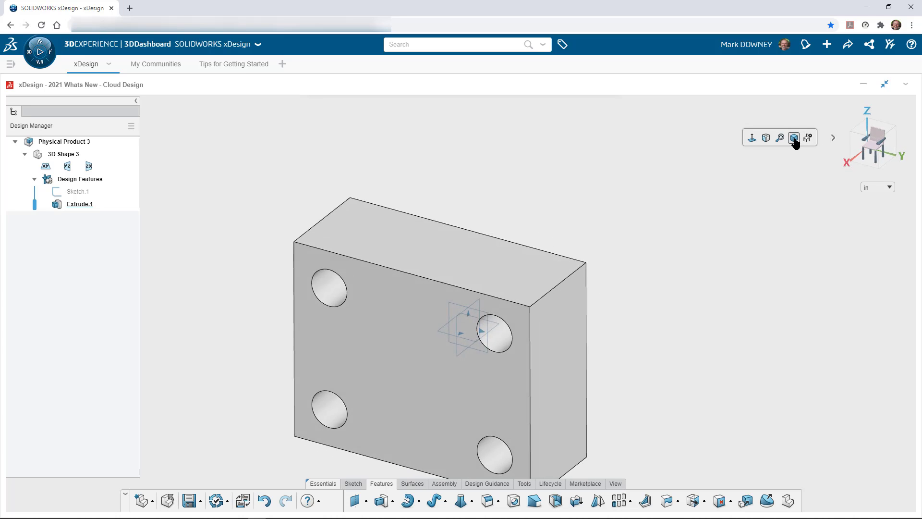
click(780, 139)
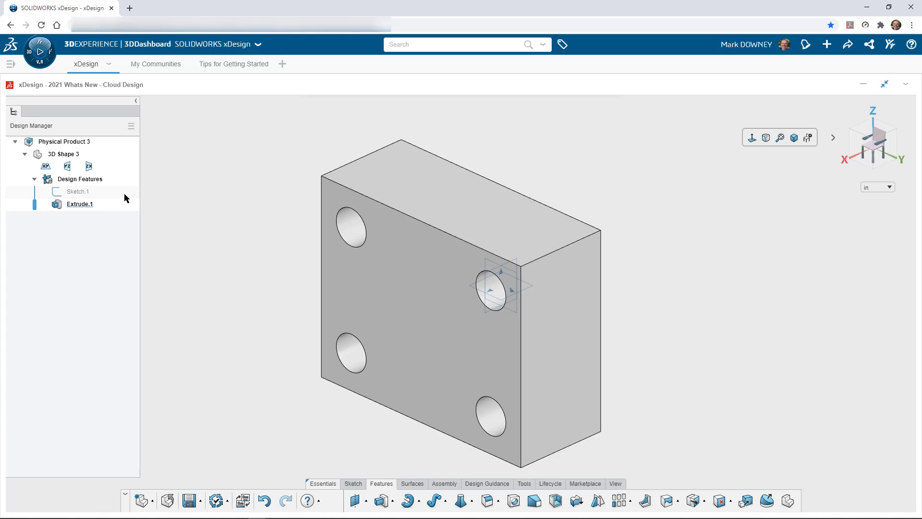
click(56, 206)
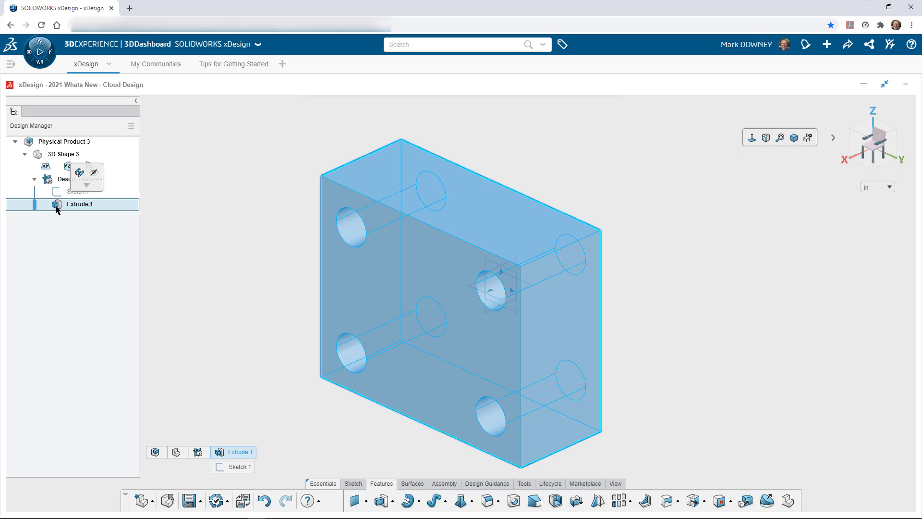
Step: Change Extrude.1 into a revolve about the sketch's bottom edge, swept 270°
click(83, 172)
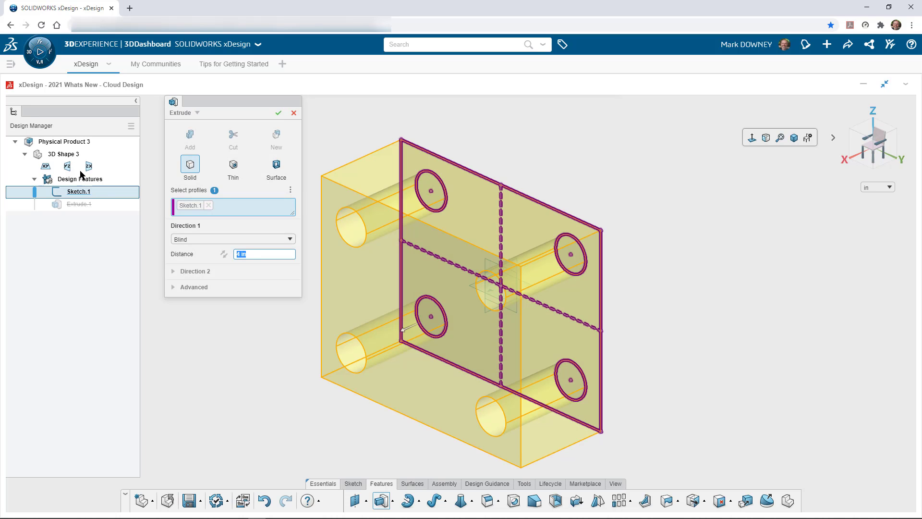
click(187, 113)
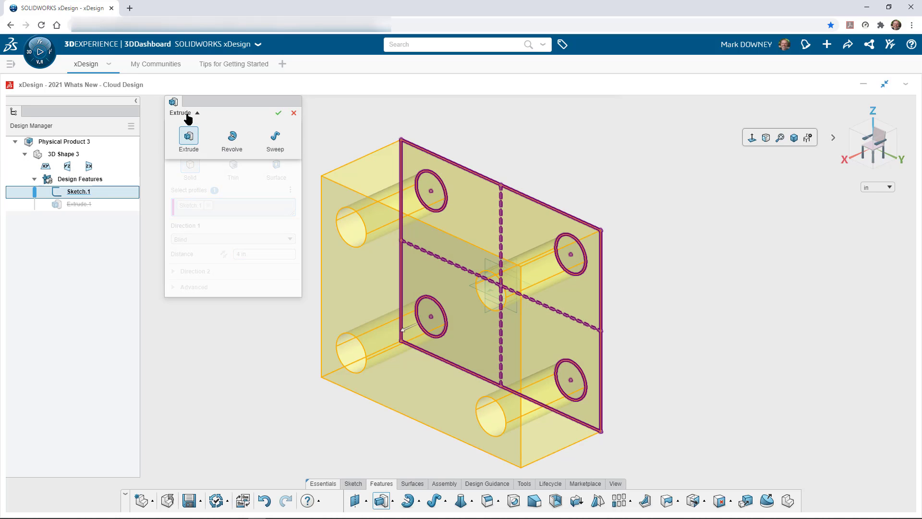
click(231, 138)
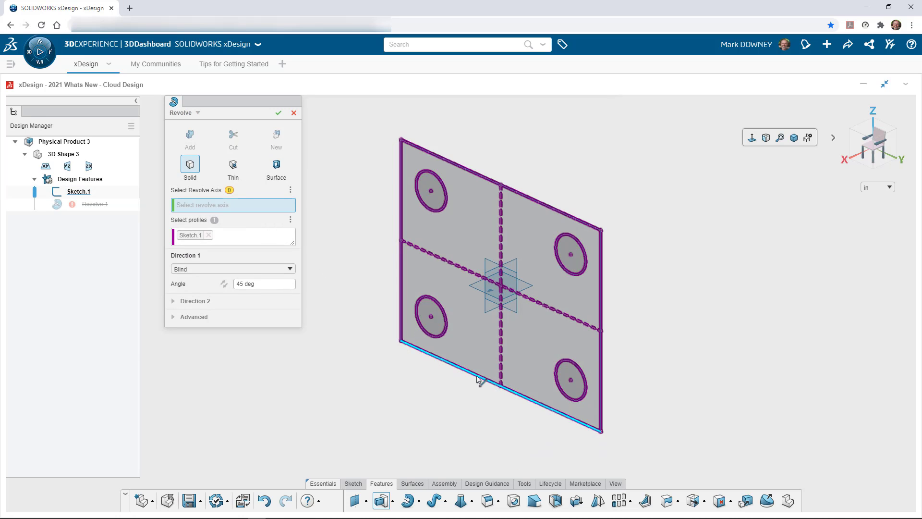
click(478, 379)
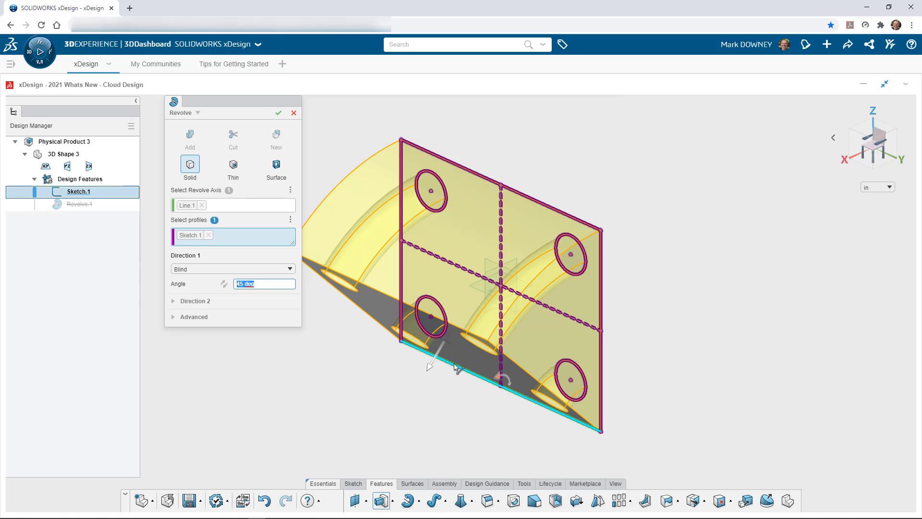
drag(428, 370, 565, 299)
click(278, 113)
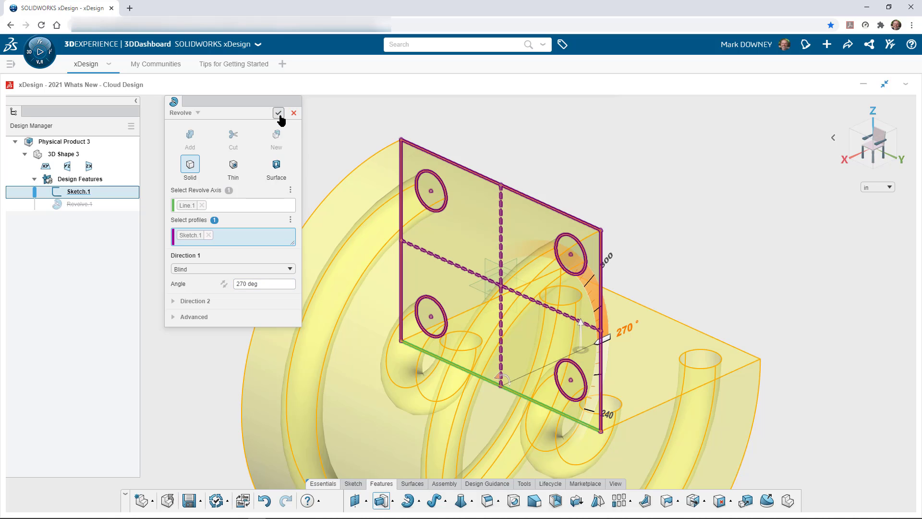
mouse_move(650, 245)
middle_down()
mouse_move(495, 267)
mouse_move(637, 235)
middle_up()
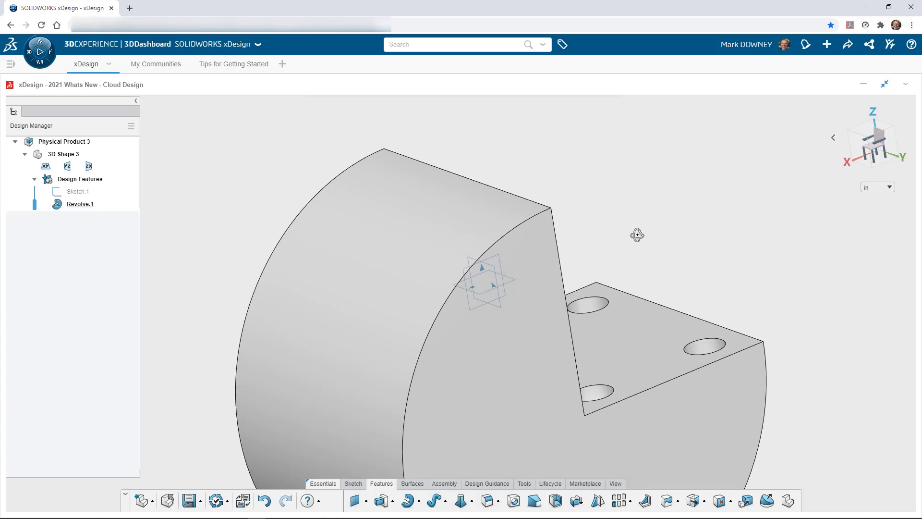
Step: Convert Revolve.1 back to an extrude and return to the isometric view
click(62, 205)
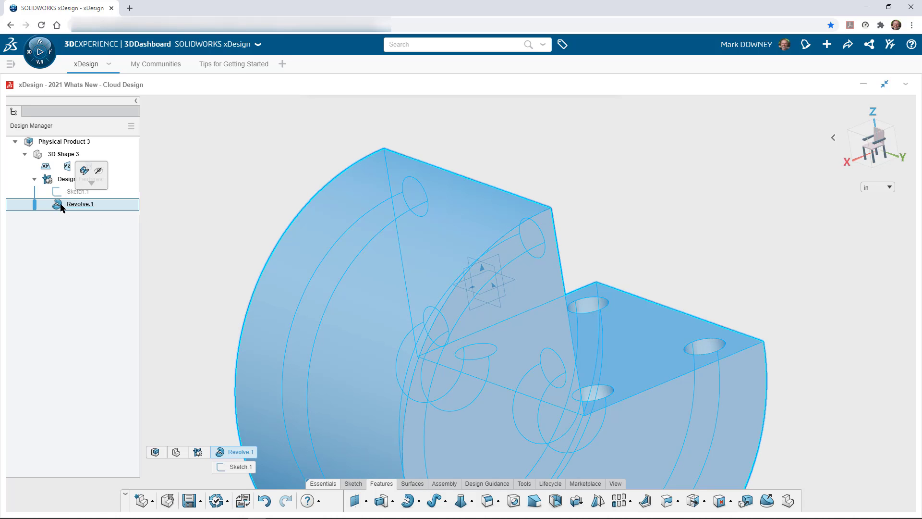
click(84, 171)
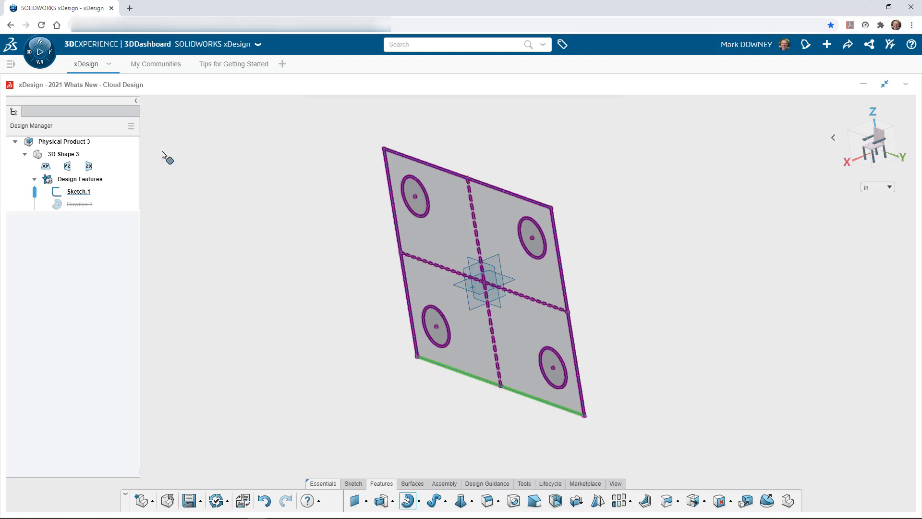
click(195, 114)
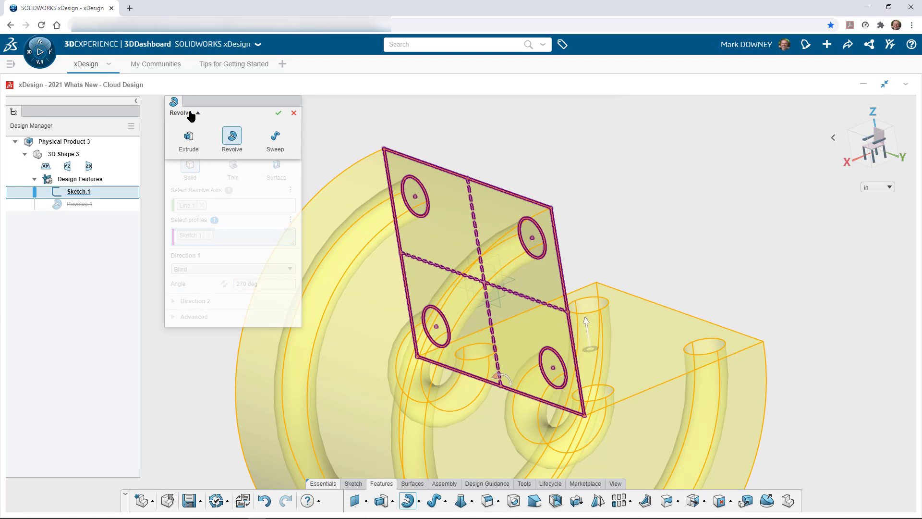
click(189, 140)
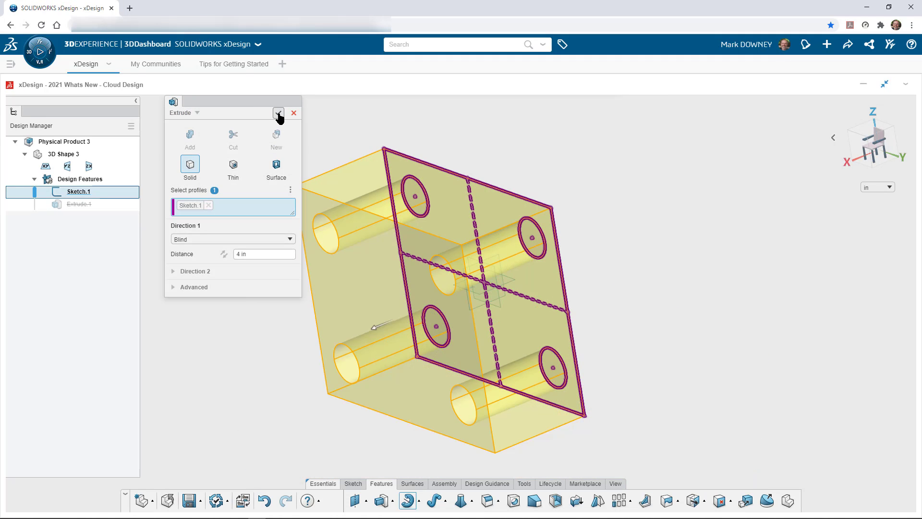
click(278, 112)
click(833, 138)
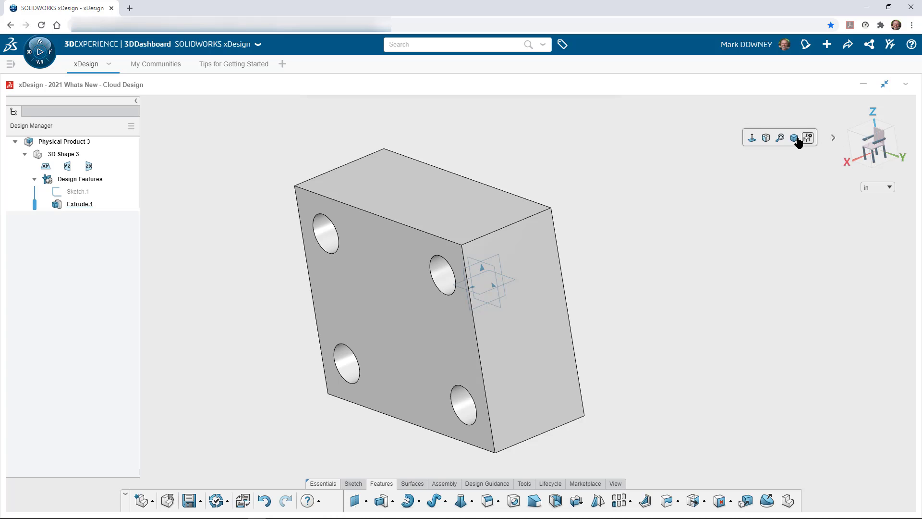
click(781, 139)
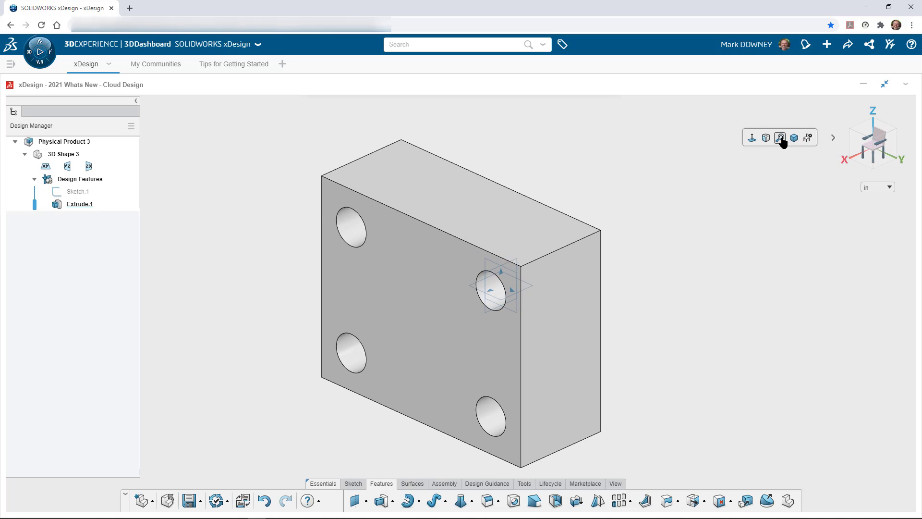